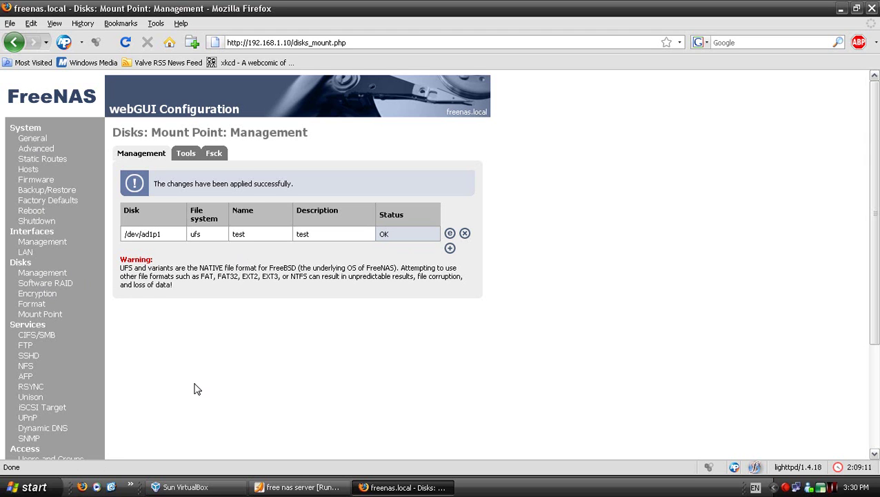
Go to Services > FTP in the sidebar to show the FTP settings page.
{"action": "left_click", "coordinate": [28, 346]}
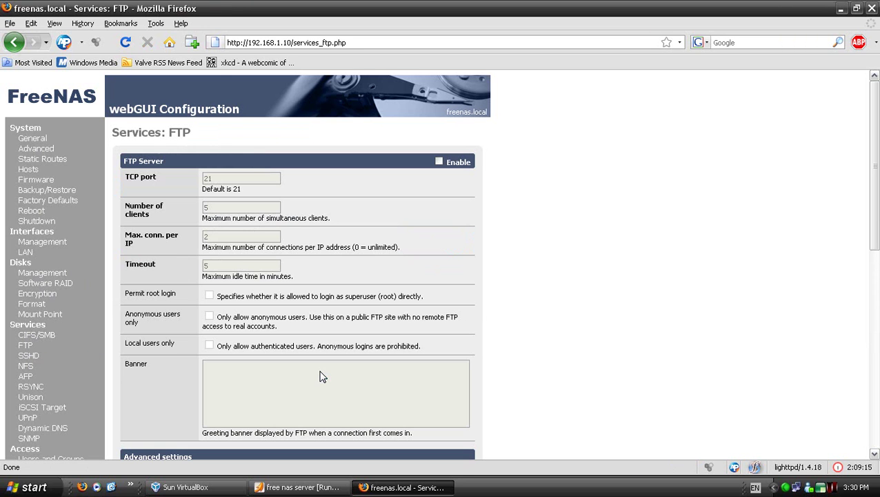
Enable the FTP server, keeping 2 connections per IP and a 5-minute timeout.
{"action": "left_click", "coordinate": [439, 162]}
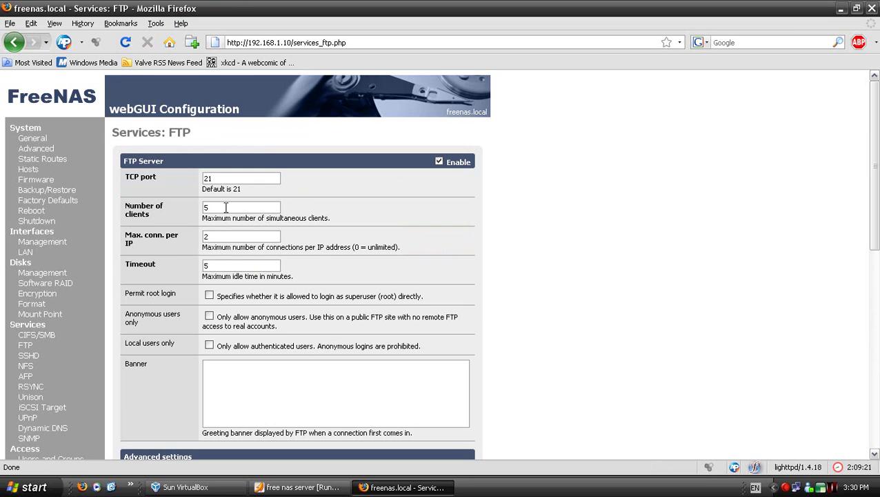
{"action": "left_click", "coordinate": [229, 236]}
{"action": "scroll", "coordinate": [288, 272], "scroll_direction": "down", "scroll_amount": 1}
{"action": "left_click_drag", "start_coordinate": [238, 282], "coordinate": [399, 344]}
{"action": "left_click", "coordinate": [399, 343]}
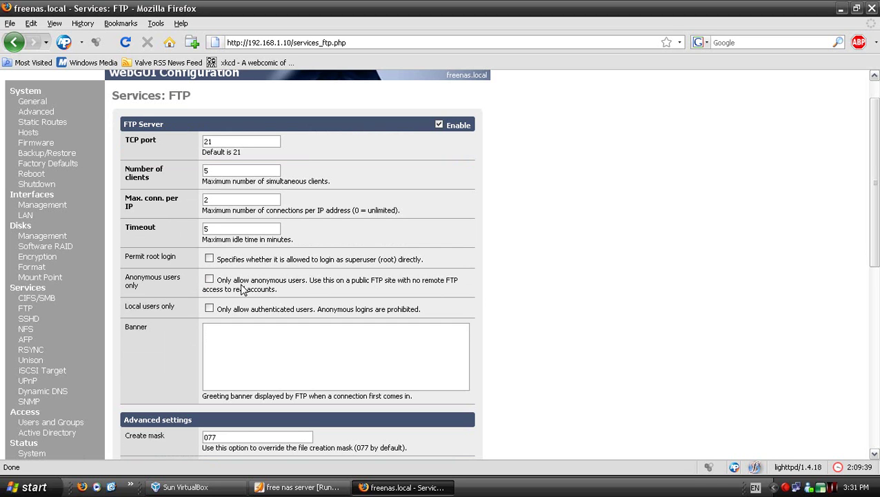
Read through the anonymous users option description on the FTP settings page.
{"action": "mouse_move", "coordinate": [221, 280]}
{"action": "left_mouse_down"}
{"action": "mouse_move", "coordinate": [356, 280]}
{"action": "mouse_move", "coordinate": [226, 289]}
{"action": "left_mouse_up"}
{"action": "left_click", "coordinate": [373, 280]}
{"action": "left_click", "coordinate": [324, 282]}
{"action": "left_click", "coordinate": [227, 289]}
{"action": "left_click_drag", "start_coordinate": [277, 280], "coordinate": [399, 280]}
{"action": "left_click", "coordinate": [451, 279]}
{"action": "left_click", "coordinate": [398, 280]}
{"action": "left_click_drag", "start_coordinate": [251, 280], "coordinate": [422, 280]}
{"action": "left_click", "coordinate": [297, 282]}
Tick 'Anonymous users only' in the FTP server settings.
{"action": "scroll", "coordinate": [229, 276], "scroll_direction": "down", "scroll_amount": 1}
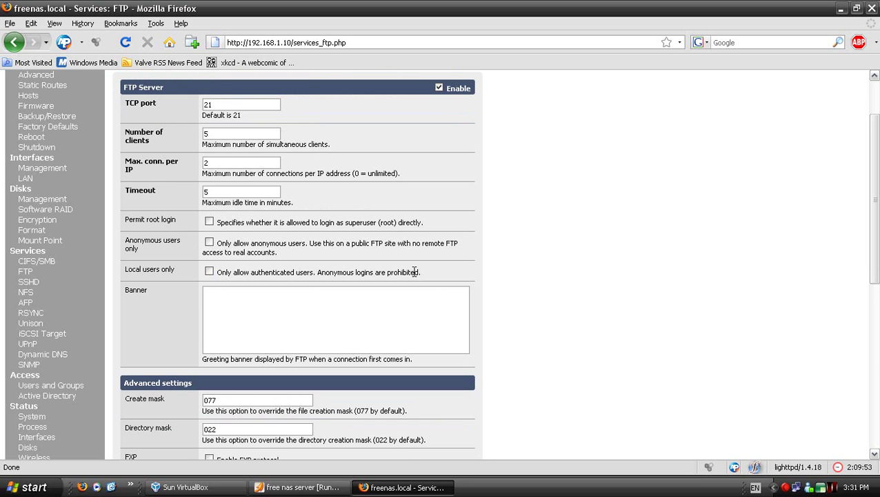
{"action": "scroll", "coordinate": [296, 262], "scroll_direction": "down", "scroll_amount": 6}
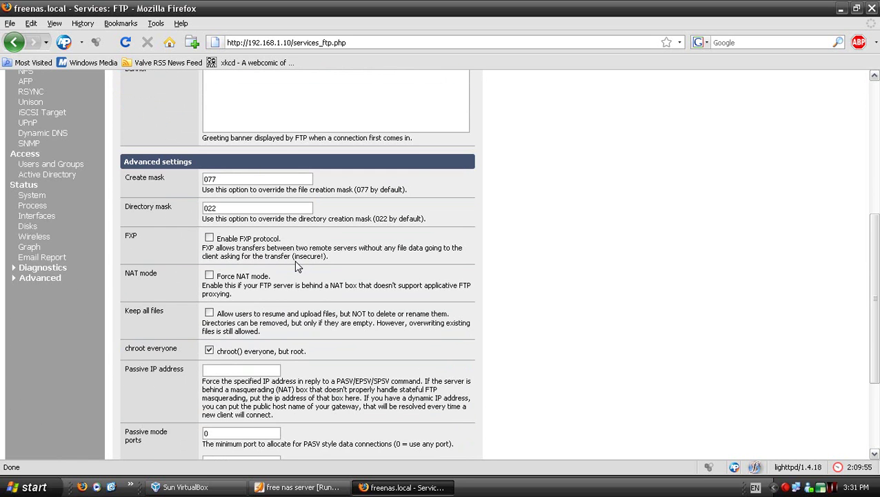
{"action": "scroll", "coordinate": [296, 266], "scroll_direction": "up", "scroll_amount": 8}
{"action": "left_click", "coordinate": [209, 316]}
Review the remaining FTP options and open the SSL/TLS encryption choices.
{"action": "scroll", "coordinate": [363, 303], "scroll_direction": "down", "scroll_amount": 6}
{"action": "scroll", "coordinate": [366, 307], "scroll_direction": "down", "scroll_amount": 6}
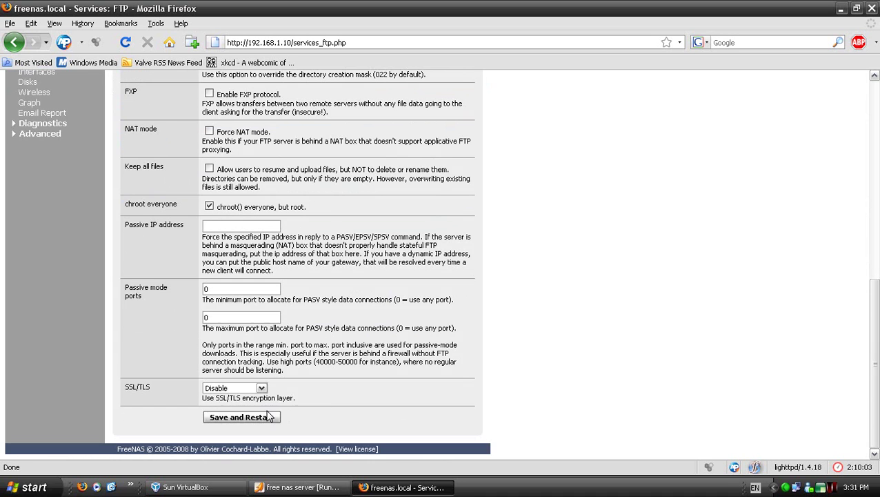
{"action": "scroll", "coordinate": [290, 410], "scroll_direction": "up", "scroll_amount": 11}
{"action": "scroll", "coordinate": [297, 402], "scroll_direction": "down", "scroll_amount": 3}
{"action": "scroll", "coordinate": [297, 402], "scroll_direction": "down", "scroll_amount": 8}
{"action": "scroll", "coordinate": [327, 189], "scroll_direction": "up", "scroll_amount": 1}
{"action": "scroll", "coordinate": [324, 200], "scroll_direction": "up", "scroll_amount": 1}
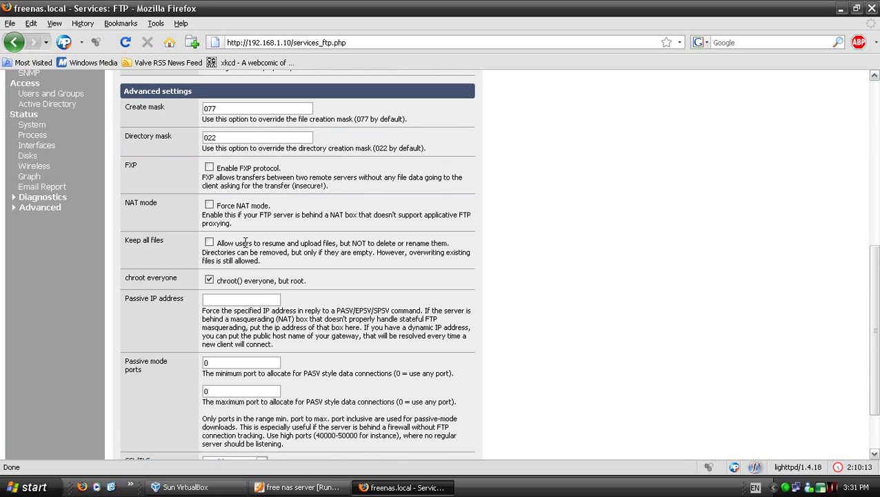
{"action": "left_click_drag", "start_coordinate": [246, 242], "coordinate": [390, 244]}
{"action": "left_click", "coordinate": [410, 249]}
{"action": "scroll", "coordinate": [443, 262], "scroll_direction": "up", "scroll_amount": 10}
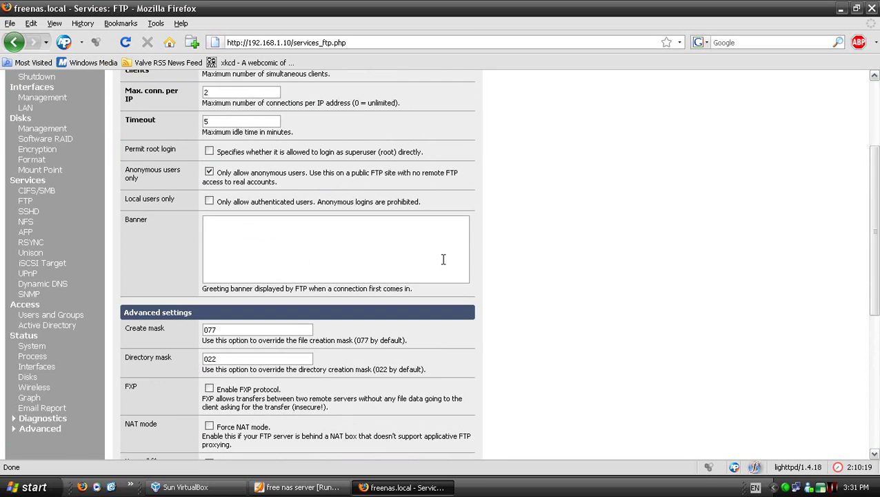
{"action": "scroll", "coordinate": [444, 262], "scroll_direction": "down", "scroll_amount": 12}
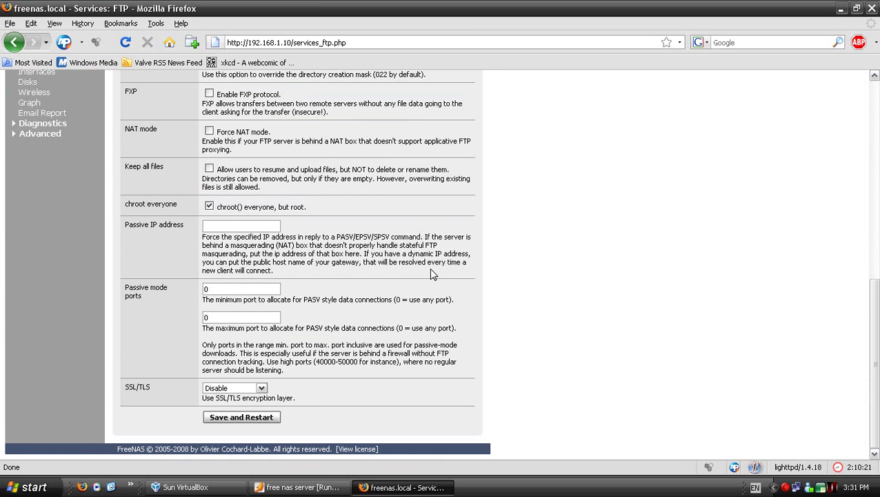
{"action": "left_click", "coordinate": [235, 394]}
Leave SSL/TLS on Disable and apply the FTP settings with Save and Restart.
{"action": "left_click", "coordinate": [252, 399]}
{"action": "left_click", "coordinate": [269, 416]}
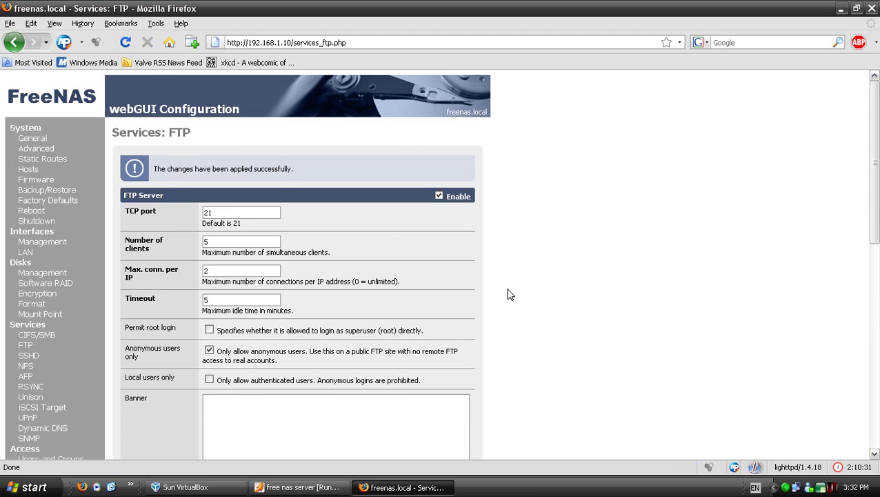
{"action": "scroll", "coordinate": [508, 294], "scroll_direction": "down", "scroll_amount": 10}
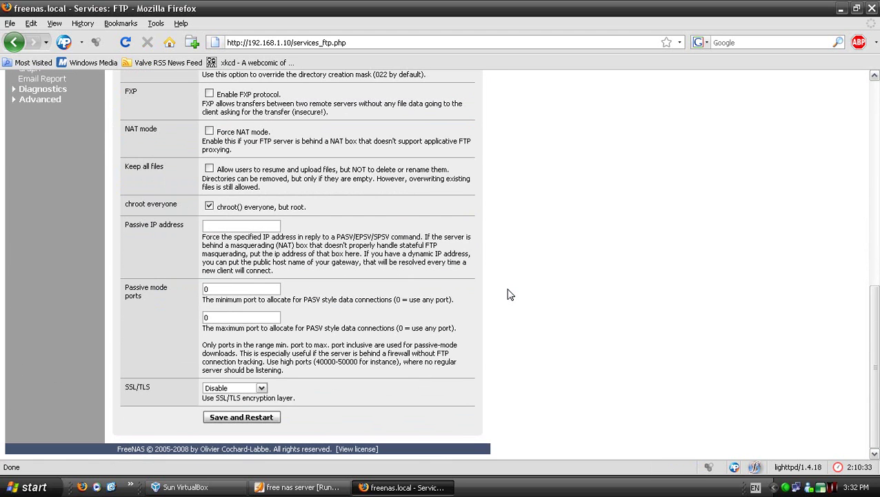
{"action": "scroll", "coordinate": [507, 294], "scroll_direction": "up", "scroll_amount": 5}
{"action": "scroll", "coordinate": [508, 294], "scroll_direction": "up", "scroll_amount": 5}
{"action": "scroll", "coordinate": [508, 295], "scroll_direction": "up", "scroll_amount": 1}
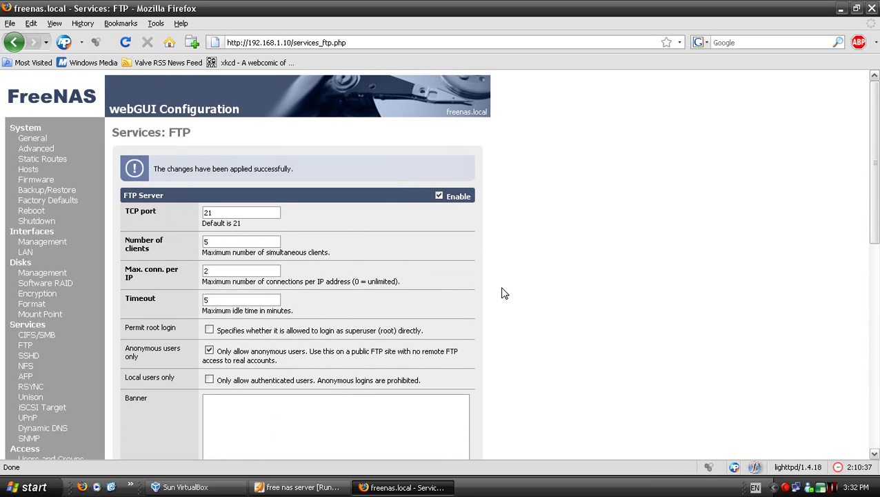
{"action": "scroll", "coordinate": [504, 293], "scroll_direction": "down", "scroll_amount": 7}
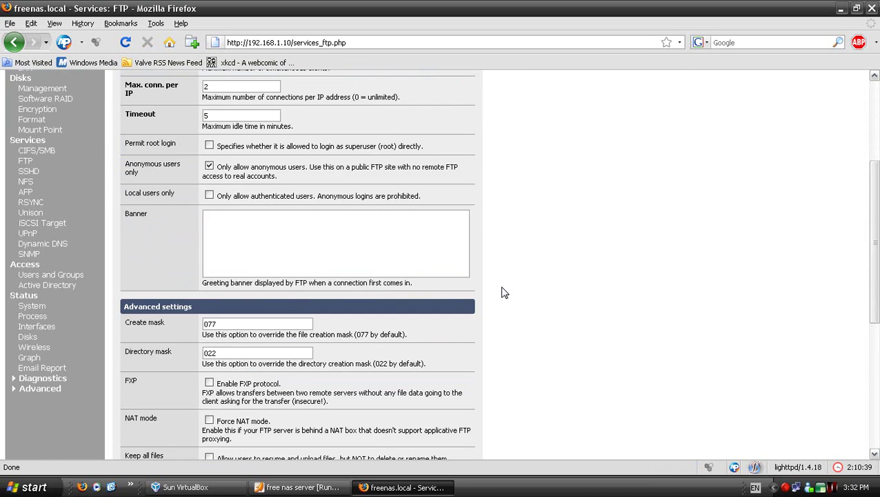
{"action": "scroll", "coordinate": [58, 351], "scroll_direction": "up", "scroll_amount": 6}
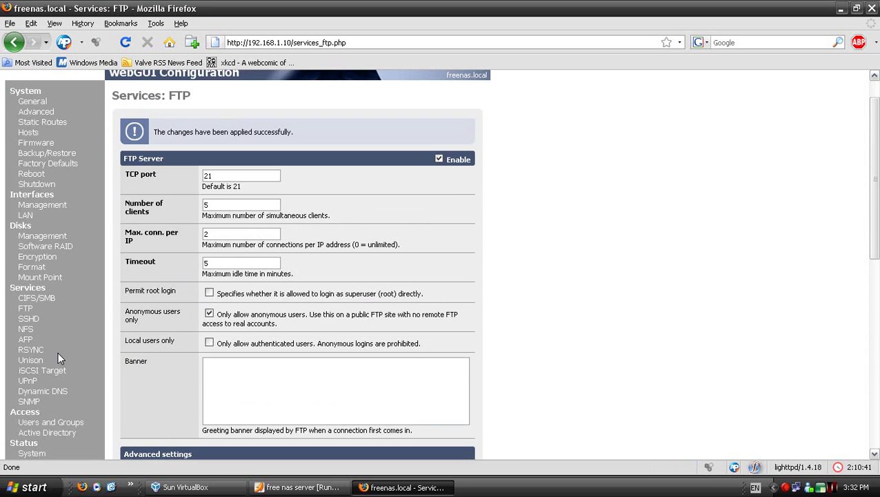
Reboot FreeNAS from System > Reboot and confirm with Yes.
{"action": "left_click", "coordinate": [36, 176]}
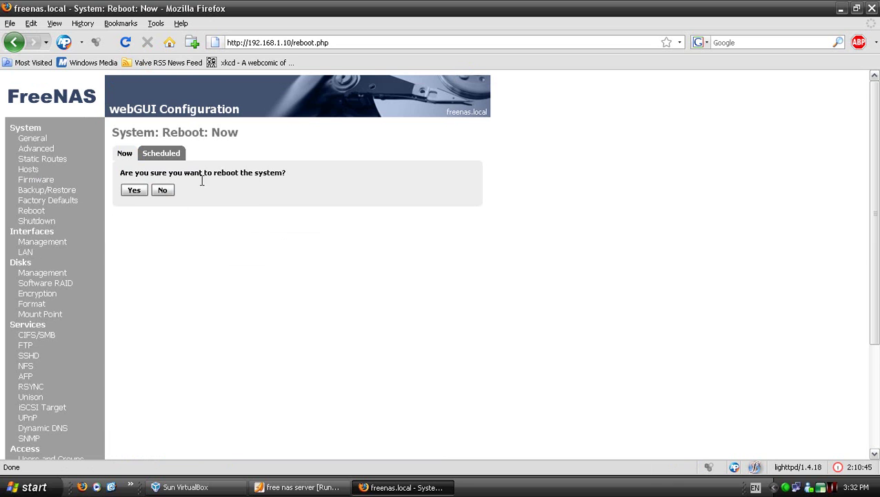
{"action": "left_click", "coordinate": [136, 191]}
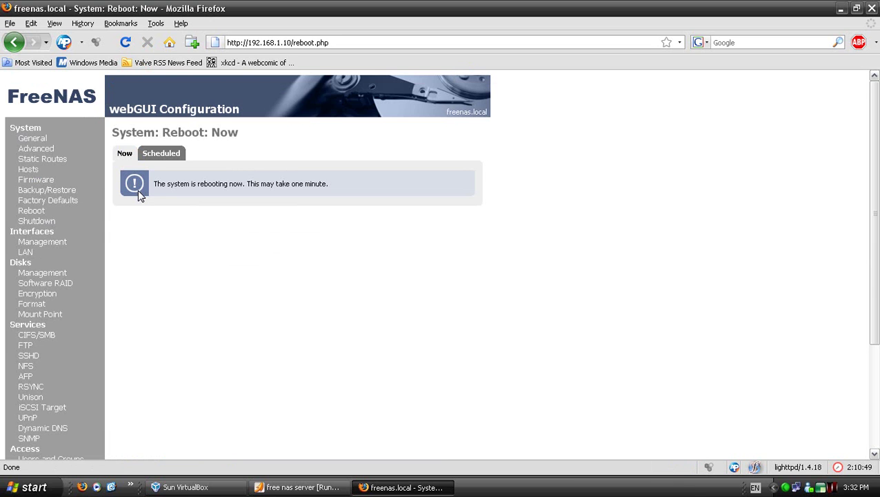
Boot the FreeNAS VM with the default option until its 192.168.1.10 console menu appears.
{"action": "left_click", "coordinate": [331, 485]}
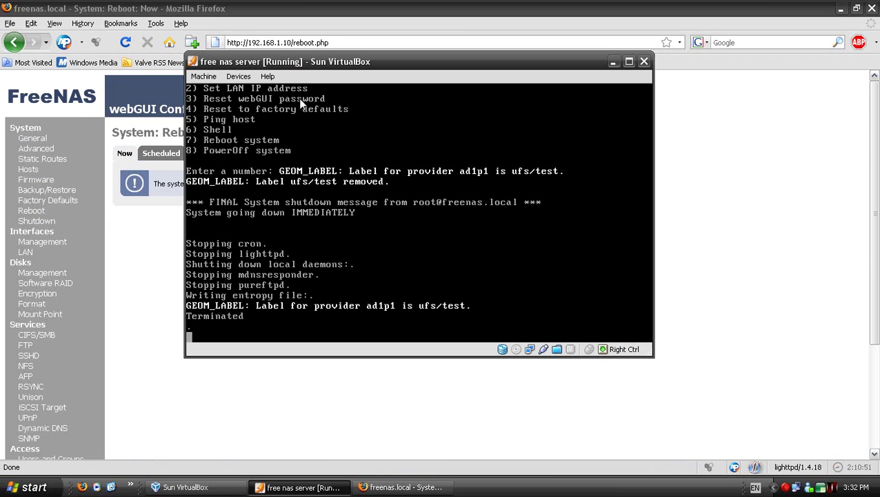
{"action": "left_click_drag", "start_coordinate": [329, 71], "coordinate": [535, 126]}
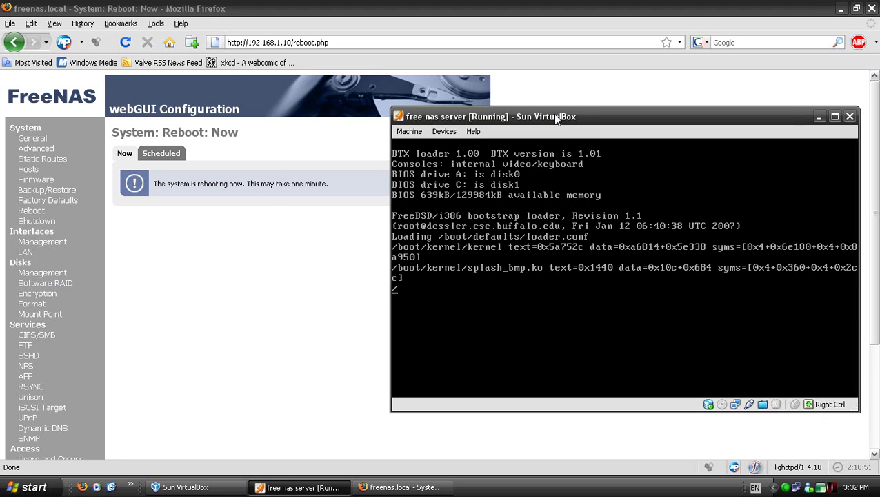
{"action": "left_click_drag", "start_coordinate": [552, 118], "coordinate": [404, 129]}
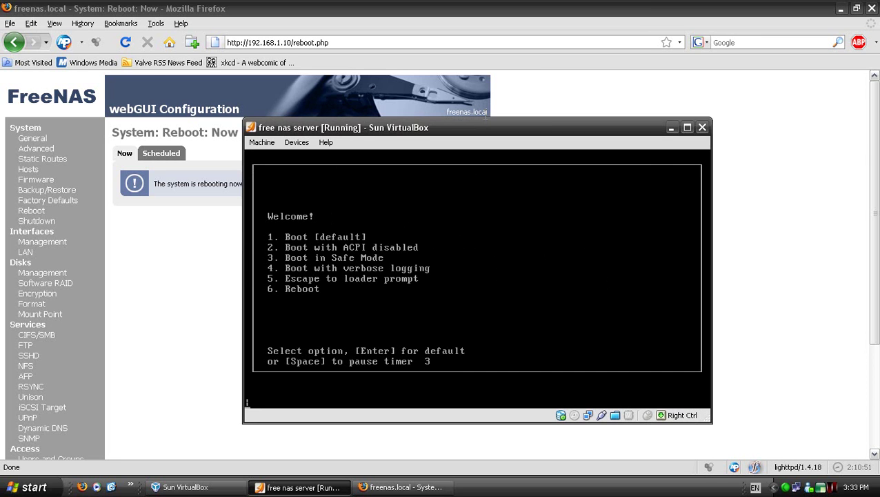
{"action": "key", "text": "Return"}
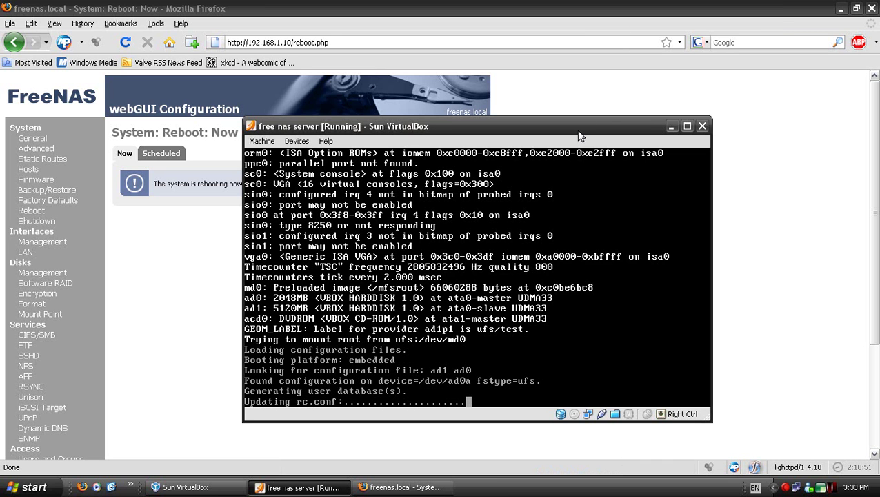
{"action": "left_click_drag", "start_coordinate": [576, 131], "coordinate": [537, 118]}
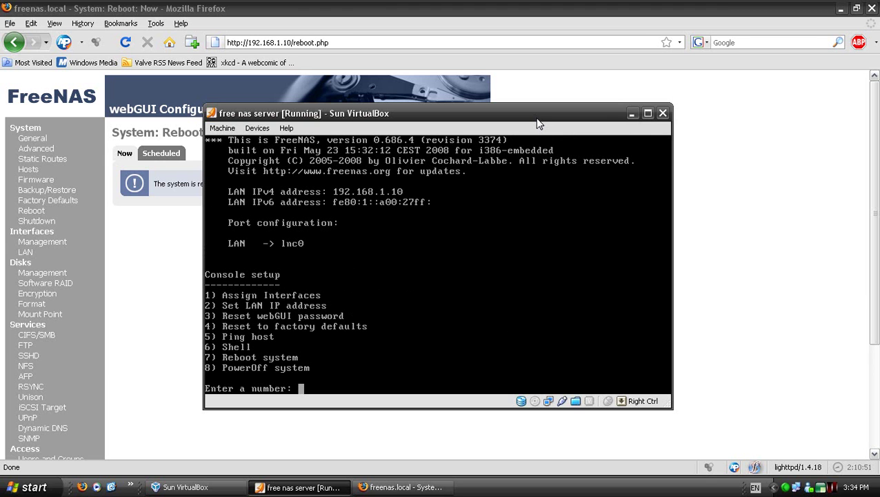
Back in the FreeNAS page, open Status > System showing the test disk at 0% of 4.8GB.
{"action": "left_click", "coordinate": [737, 108]}
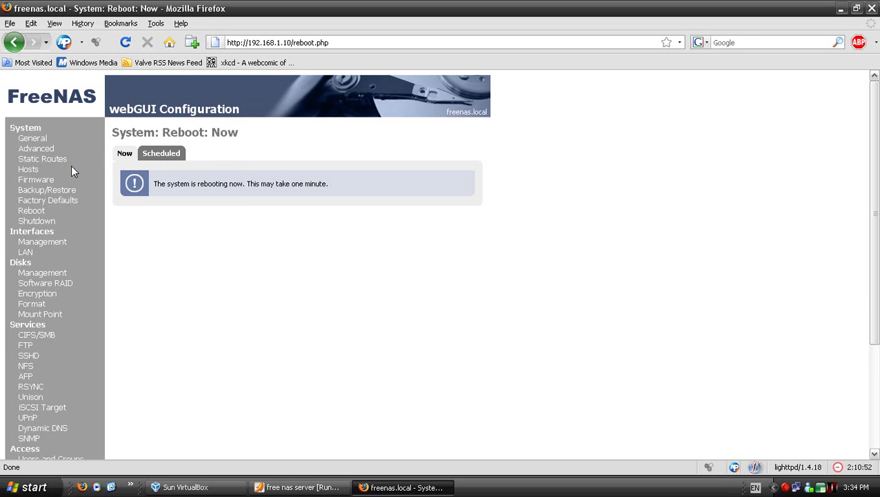
{"action": "scroll", "coordinate": [67, 367], "scroll_direction": "down", "scroll_amount": 3}
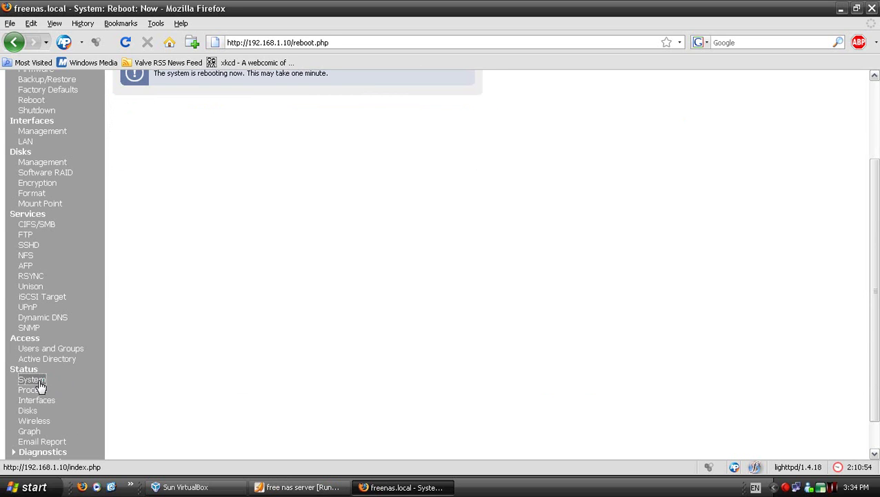
{"action": "left_click", "coordinate": [36, 380]}
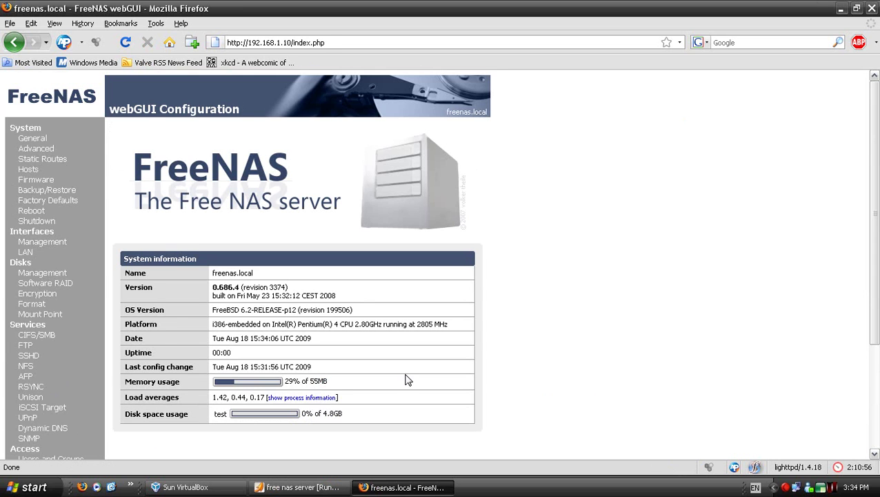
{"action": "scroll", "coordinate": [407, 380], "scroll_direction": "down", "scroll_amount": 4}
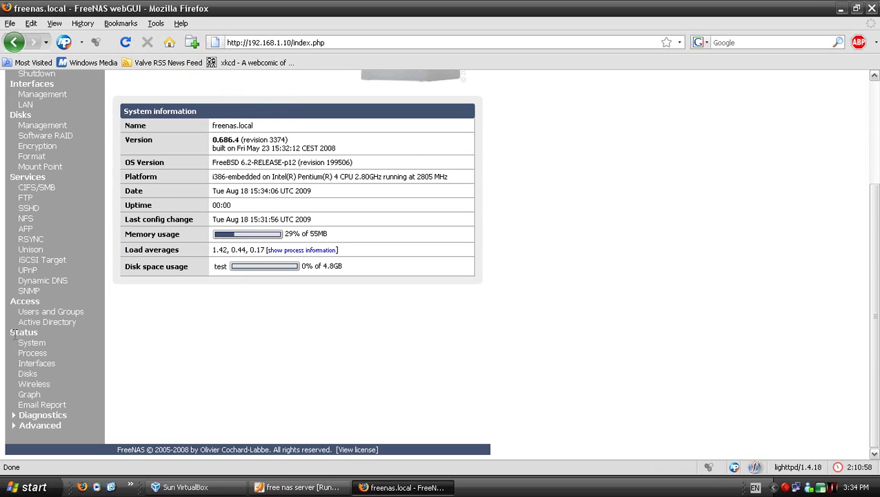
{"action": "scroll", "coordinate": [355, 315], "scroll_direction": "up", "scroll_amount": 2}
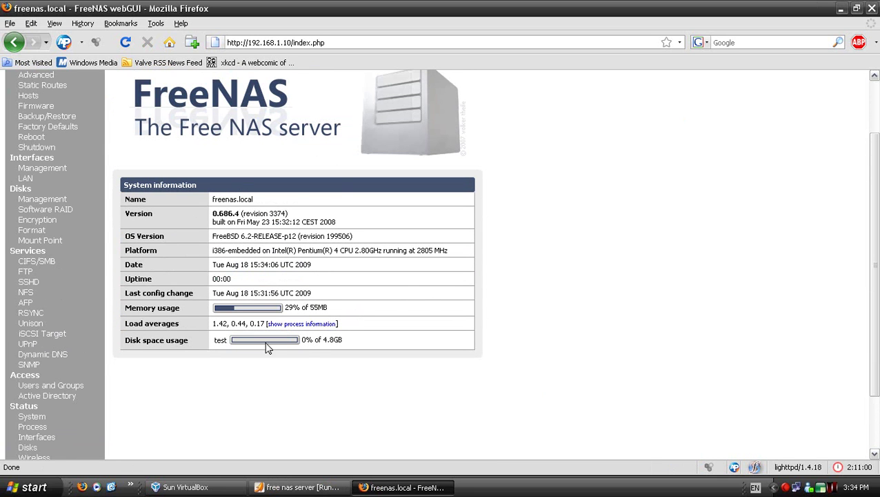
Open My Computer and browse to ftp://192.168.1.10/ from the Address bar.
{"action": "left_click", "coordinate": [189, 340]}
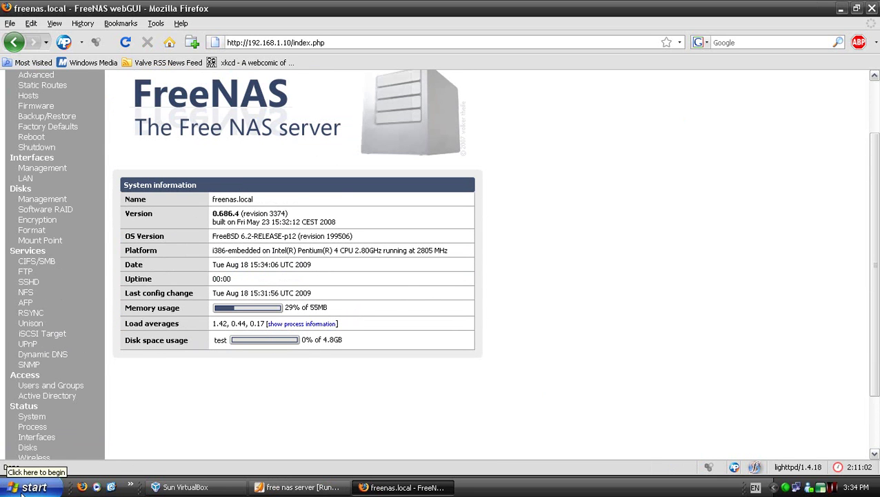
{"action": "left_click", "coordinate": [28, 487]}
{"action": "left_click", "coordinate": [151, 275]}
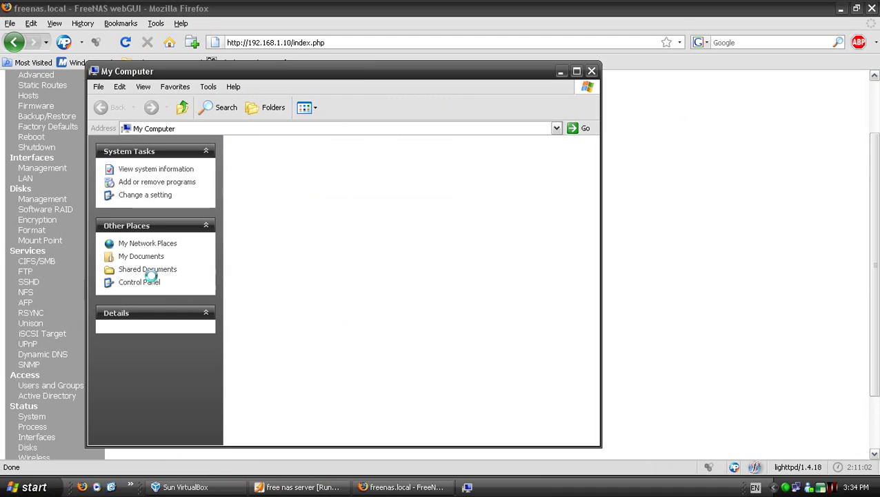
{"action": "left_click", "coordinate": [186, 129]}
{"action": "type", "text": "ftt"}
{"action": "key", "text": "BackSpace"}
{"action": "key", "text": "BackSpace"}
{"action": "type", "text": "p://"}
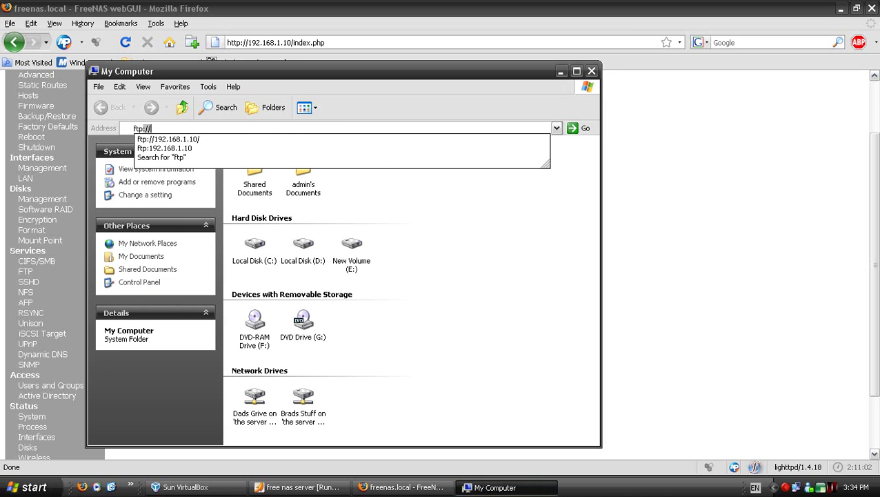
{"action": "key", "text": "Down"}
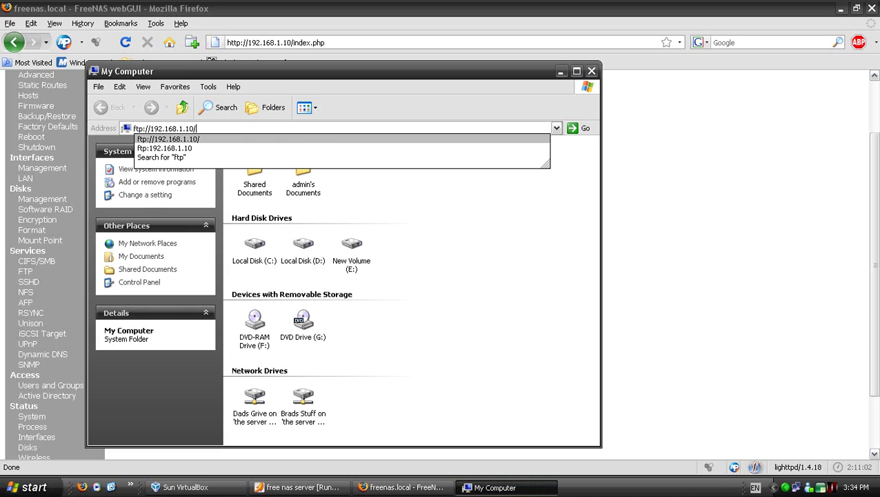
{"action": "key", "text": "Return"}
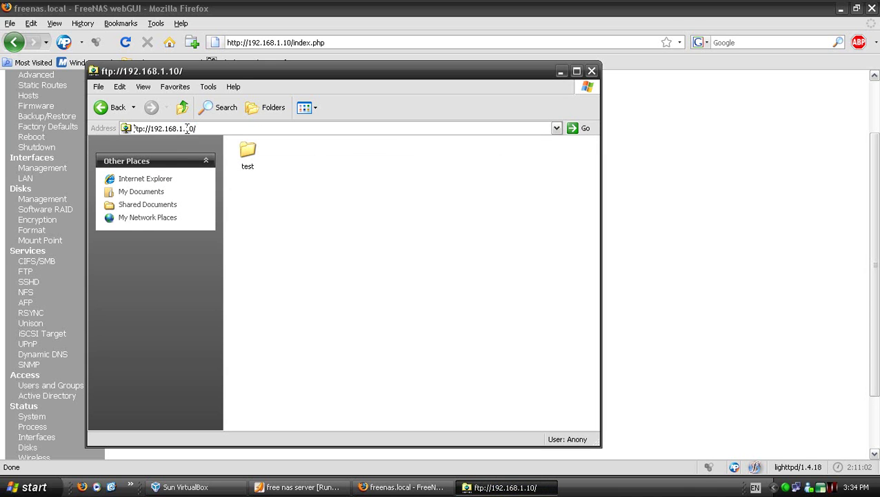
Open the empty test folder on the FTP server and check its context menu.
{"action": "double_click", "coordinate": [248, 153]}
{"action": "right_click", "coordinate": [291, 148]}
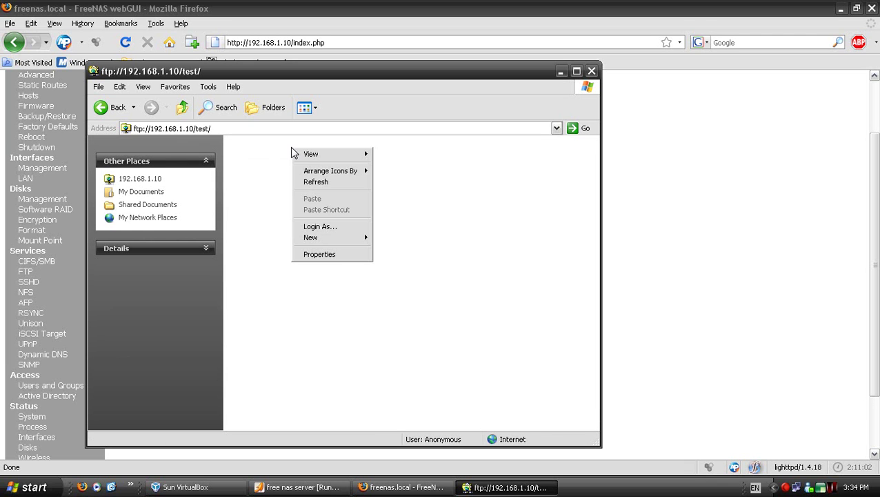
{"action": "left_click", "coordinate": [264, 158]}
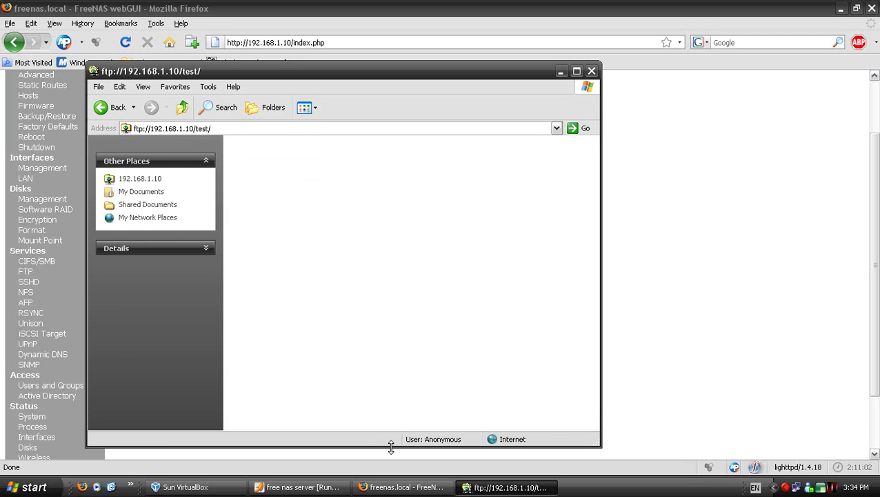
{"action": "right_click", "coordinate": [282, 183]}
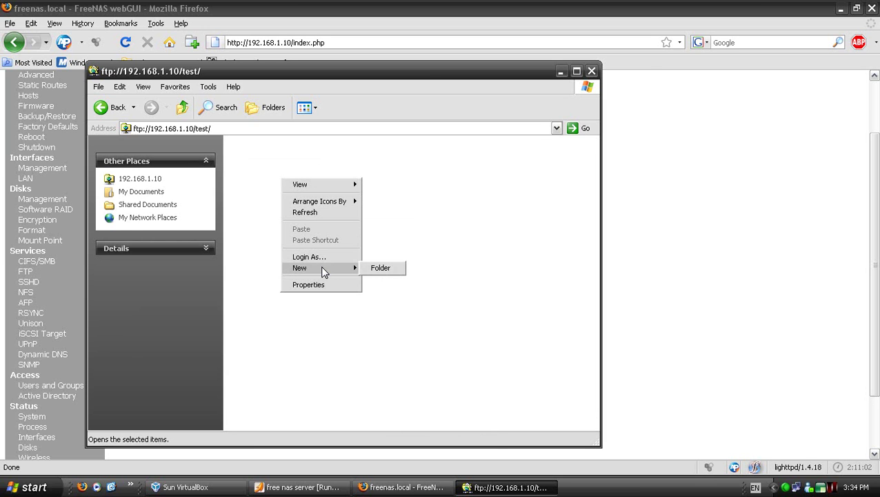
{"action": "left_click", "coordinate": [530, 161]}
Minimize Firefox and VirtualBox and copy rockingfortress.rar from the desktop.
{"action": "left_click", "coordinate": [840, 8]}
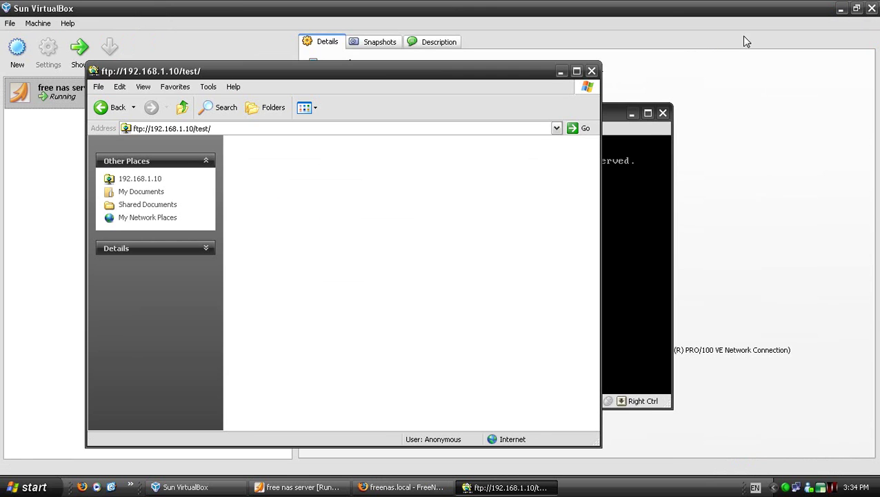
{"action": "left_click", "coordinate": [840, 10]}
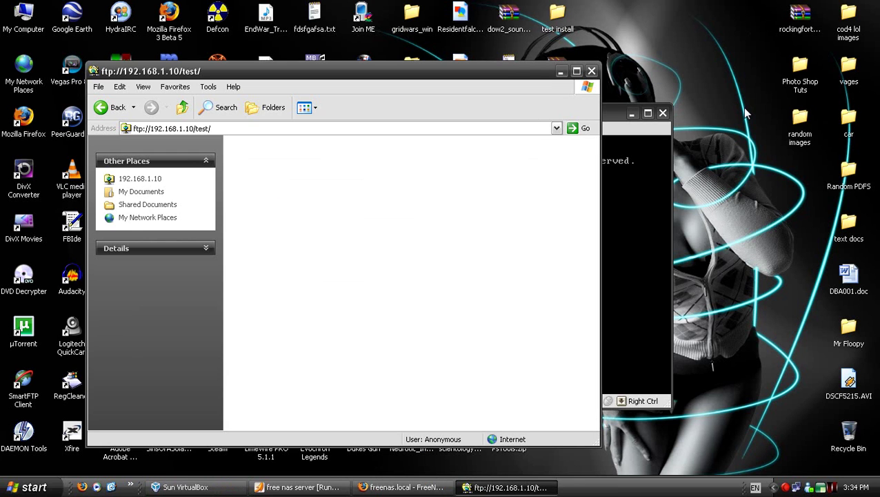
{"action": "left_click", "coordinate": [800, 21]}
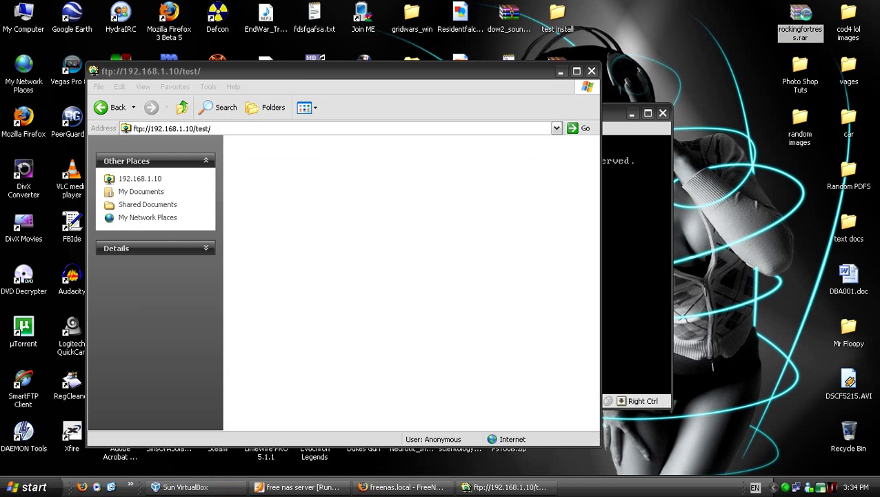
{"action": "right_click", "coordinate": [803, 16]}
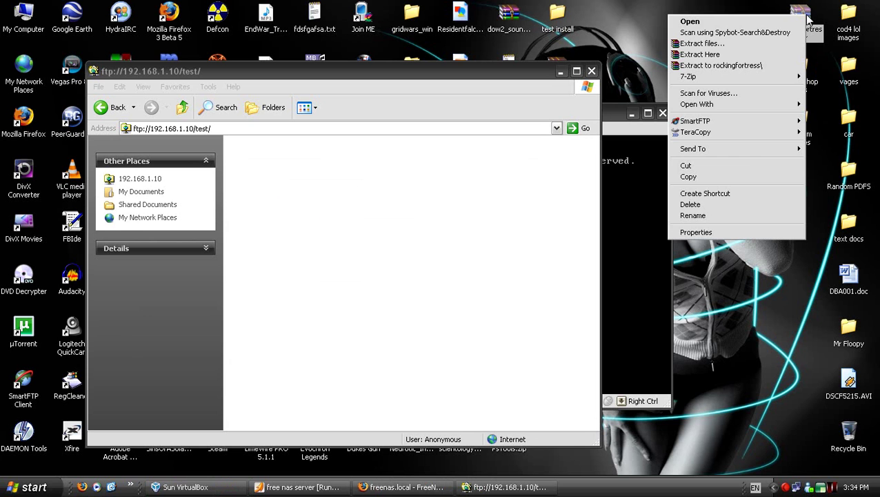
{"action": "left_click", "coordinate": [724, 179]}
Maximize the FTP test folder window and open its context menu.
{"action": "left_click", "coordinate": [556, 93]}
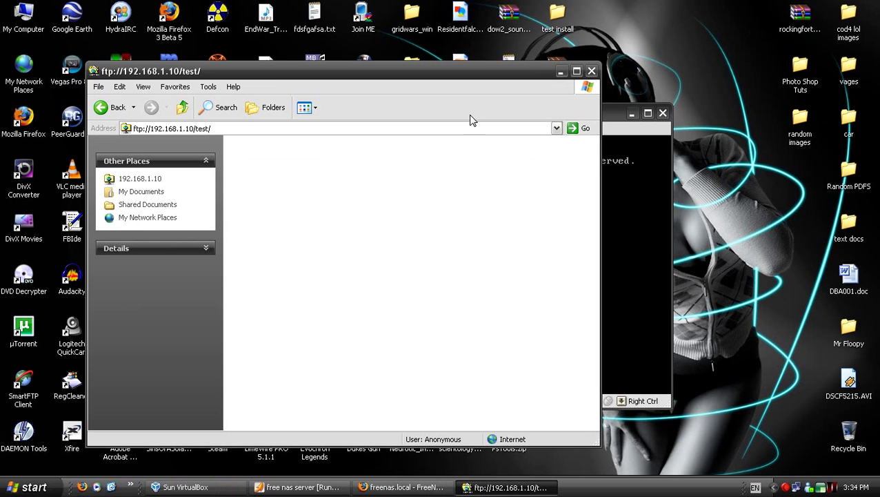
{"action": "left_click", "coordinate": [576, 71]}
{"action": "right_click", "coordinate": [305, 171]}
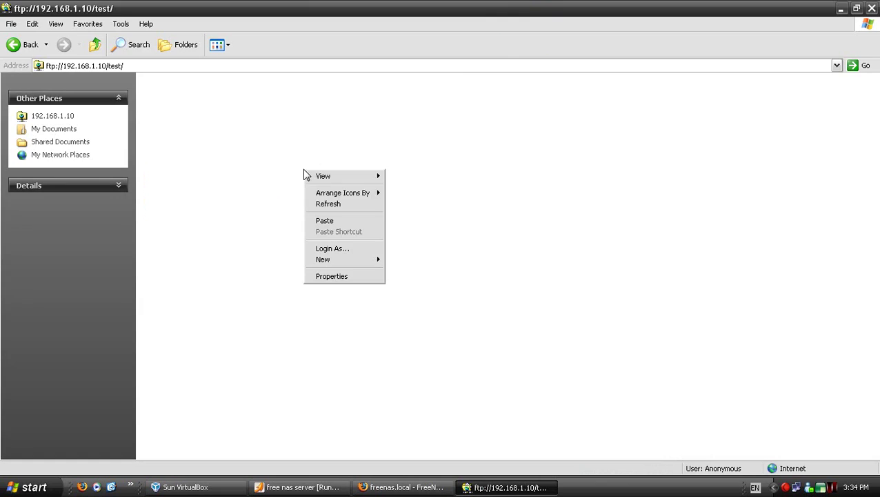
Paste rockingfortress.rar into ftp://192.168.1.10/test/, then return to the FreeNAS page.
{"action": "left_click", "coordinate": [345, 220]}
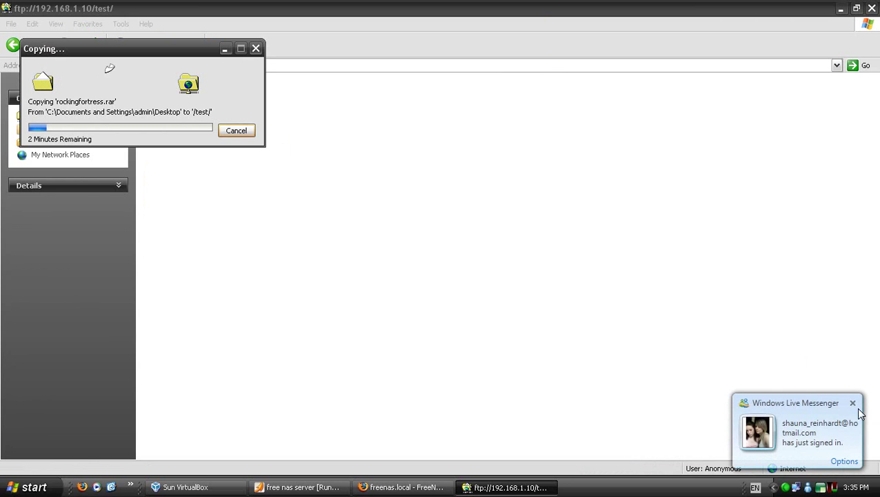
{"action": "left_click", "coordinate": [853, 405]}
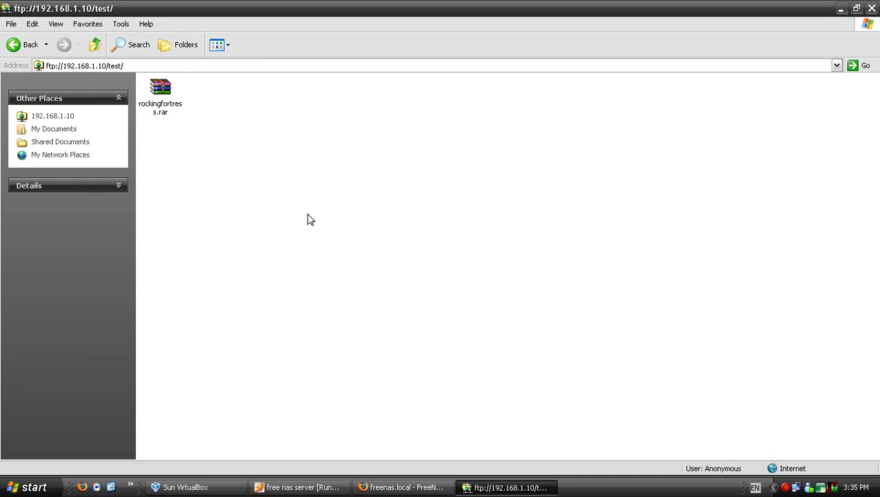
{"action": "left_click", "coordinate": [393, 487]}
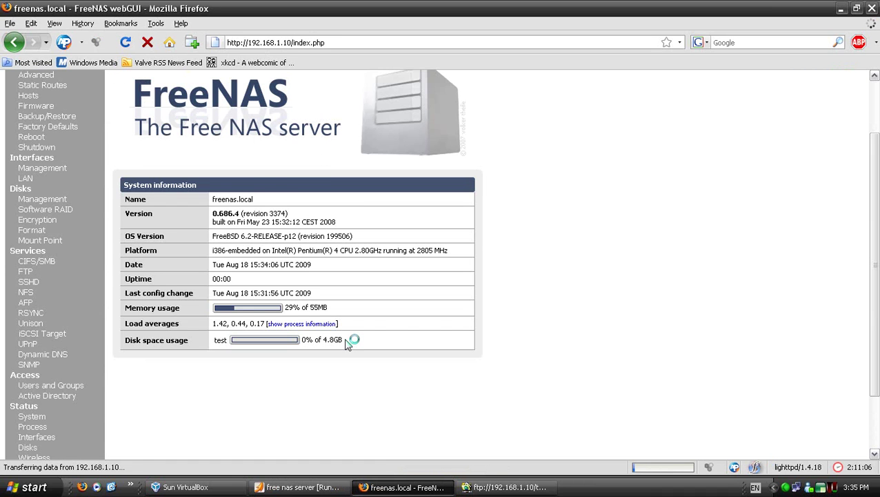
Scroll the reloaded system information page to confirm the test disk shows 1% of 4.8GB used.
{"action": "scroll", "coordinate": [350, 365], "scroll_direction": "down", "scroll_amount": 1}
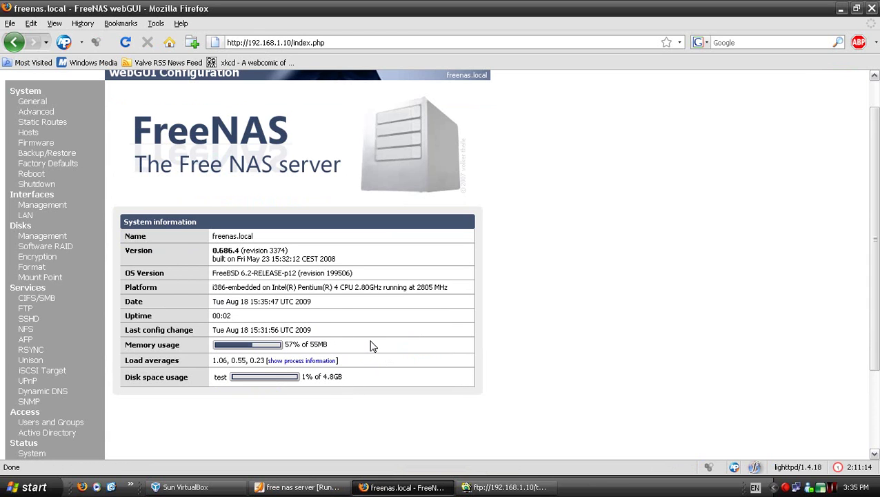
{"action": "scroll", "coordinate": [390, 337], "scroll_direction": "down", "scroll_amount": 3}
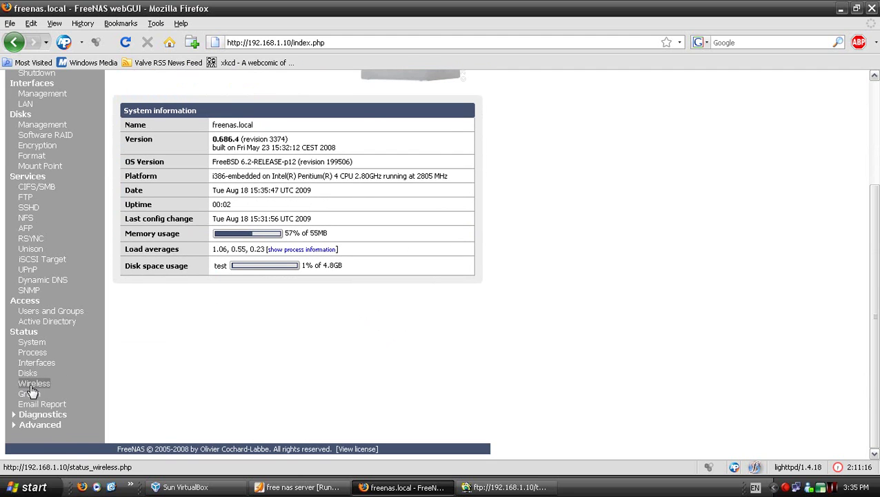
{"action": "scroll", "coordinate": [269, 350], "scroll_direction": "up", "scroll_amount": 4}
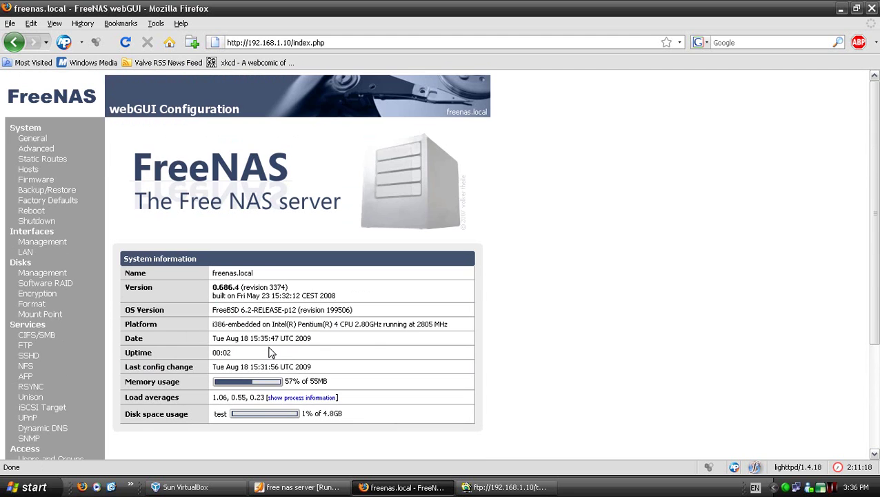